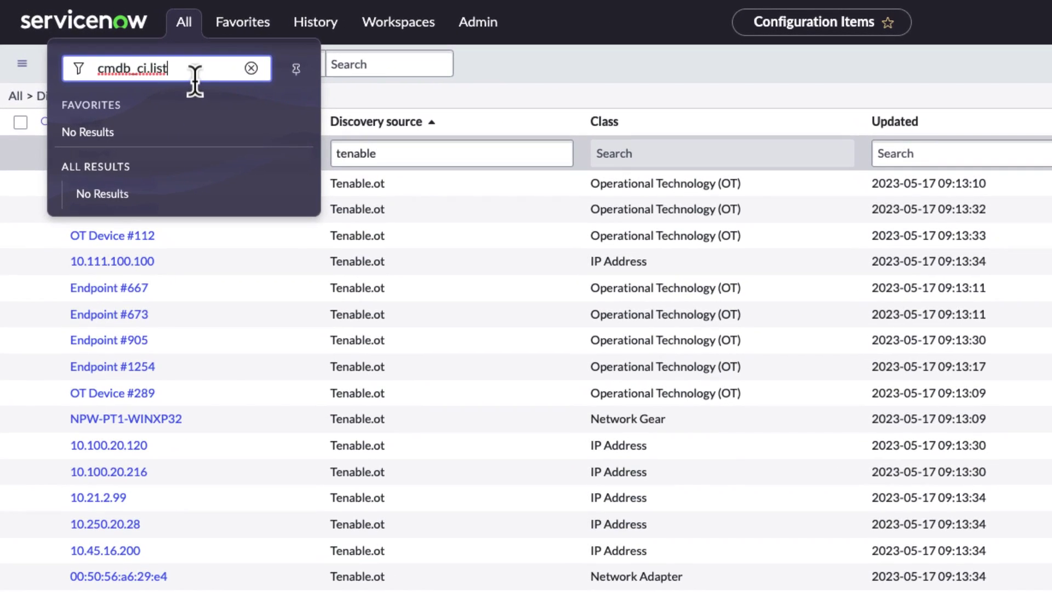
Filter the navigator for 'vulnerable items' to list the Vulnerability Response Vulnerable Items modules.
left_click(460, 132)
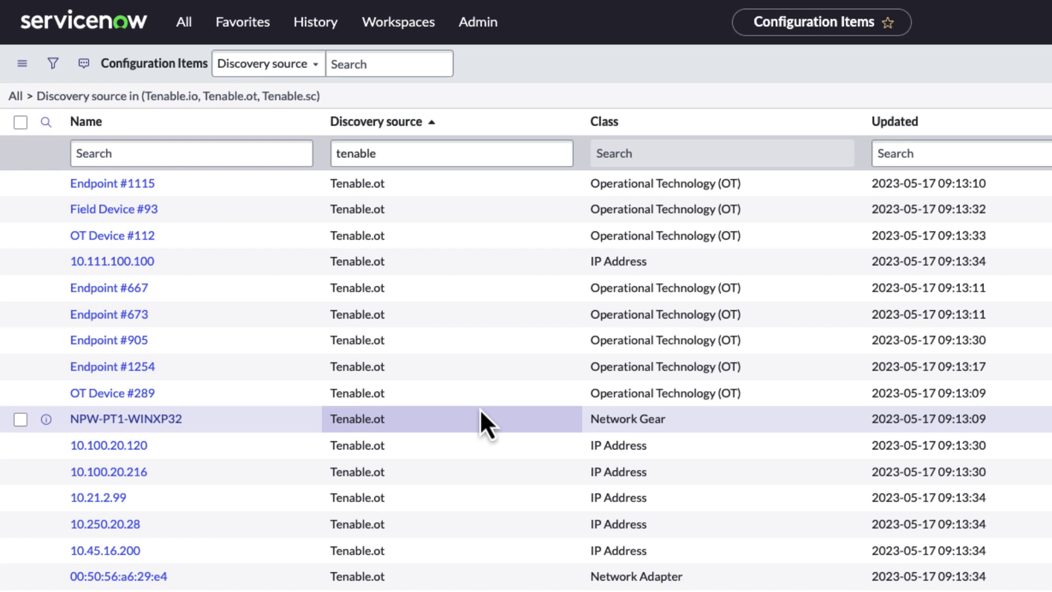
left_click(190, 36)
type("vulnerable items")
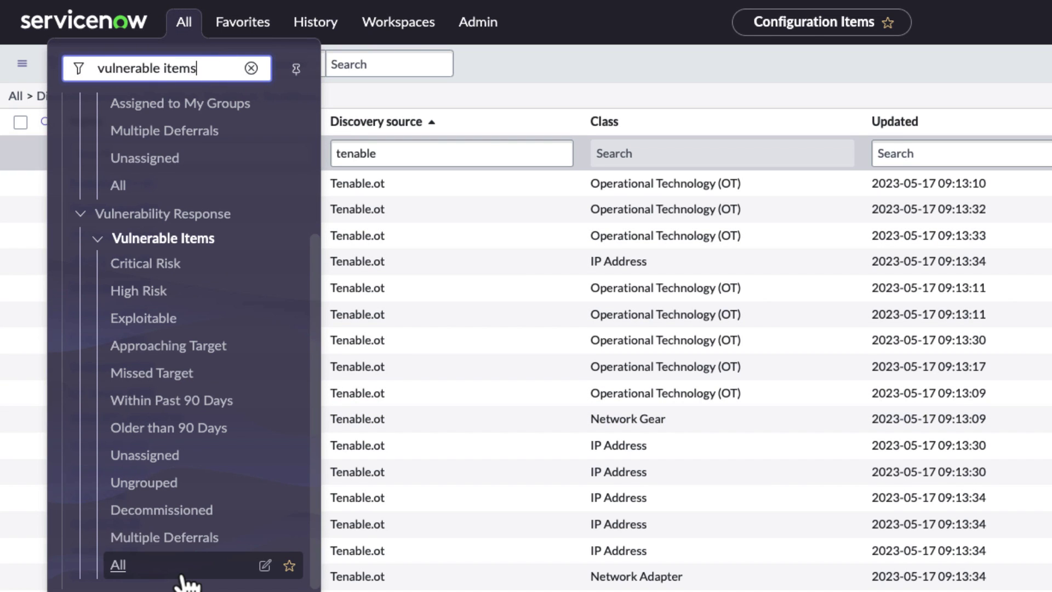
Open the All Vulnerable Items list, scroll through it, and bring up options on record VIT0010009.
left_click(181, 575)
scroll(504, 279, "down", 3)
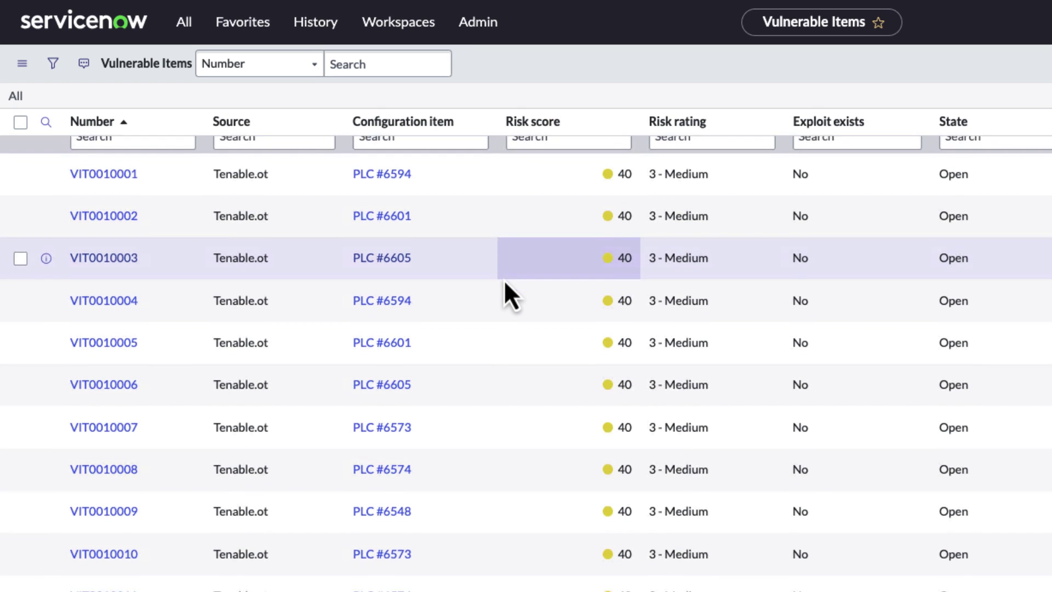
scroll(504, 279, "down", 2)
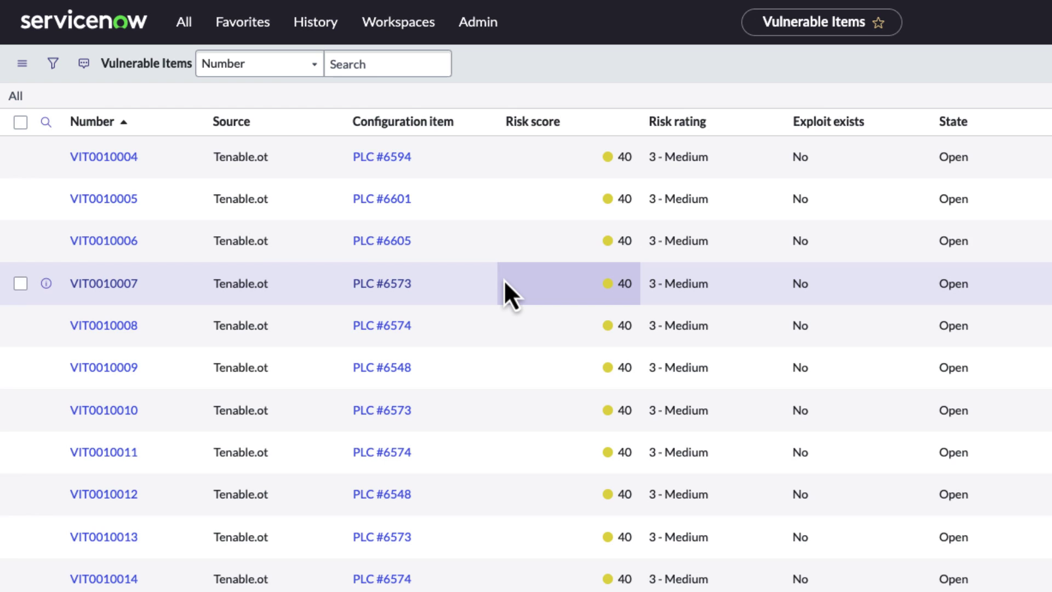
scroll(505, 282, "down", 1)
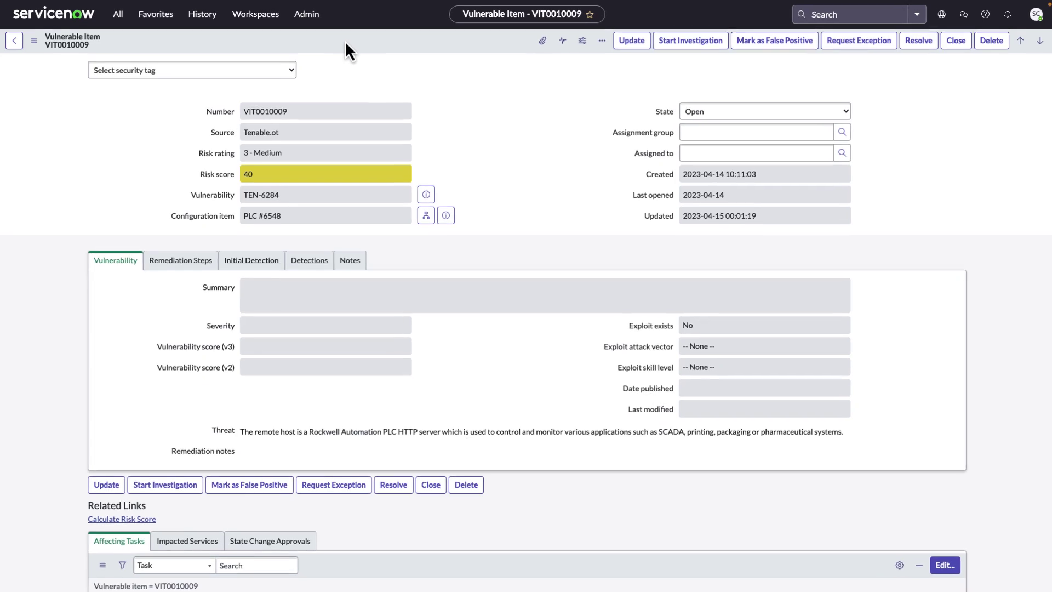
right_click(412, 48)
mouse_move(508, 131)
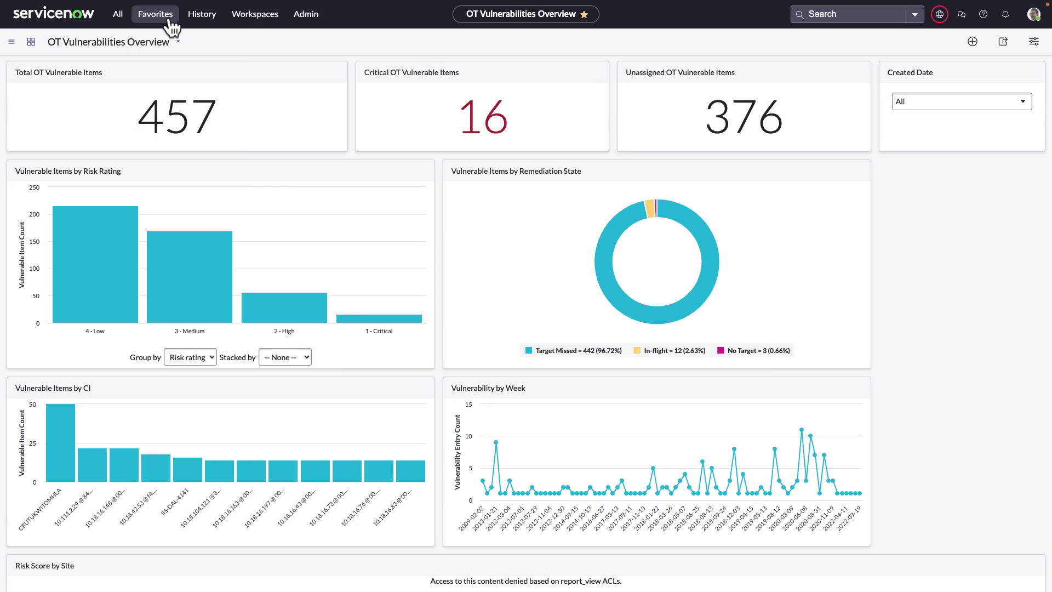
Open the OT Vulnerabilities Overview dashboard from Favorites and scroll through its contents.
left_click(156, 14)
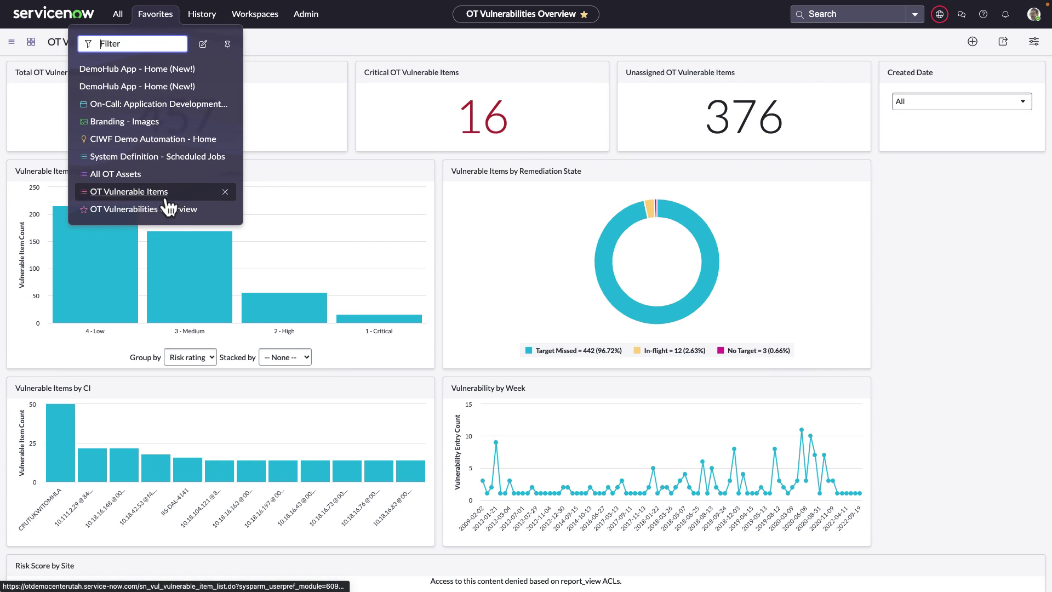
left_click(263, 110)
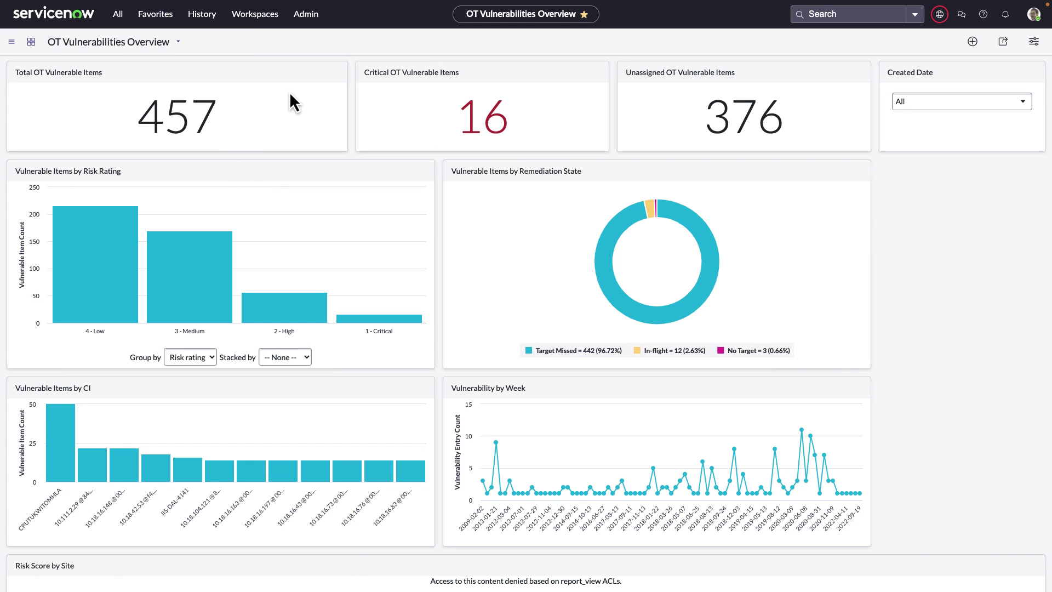
scroll(289, 91, "down", 1)
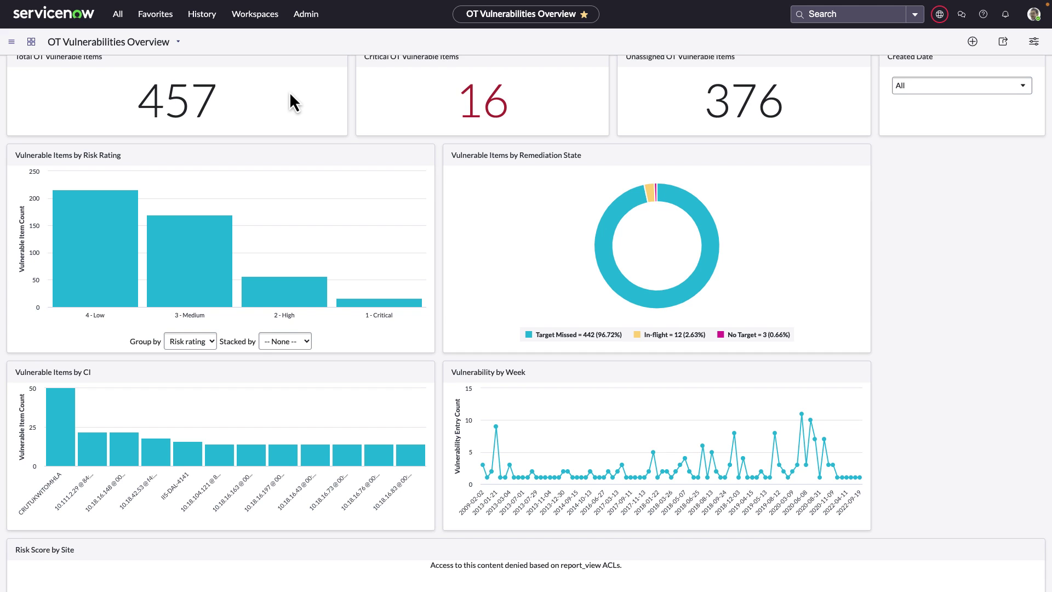
scroll(290, 94, "down", 1)
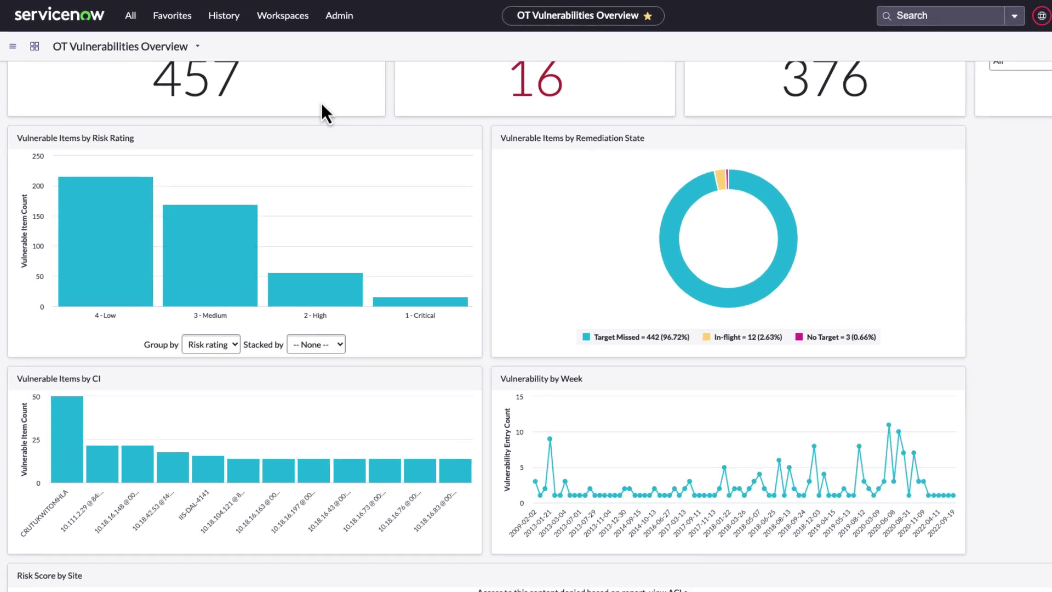
scroll(291, 94, "down", 1)
scroll(362, 117, "down", 3)
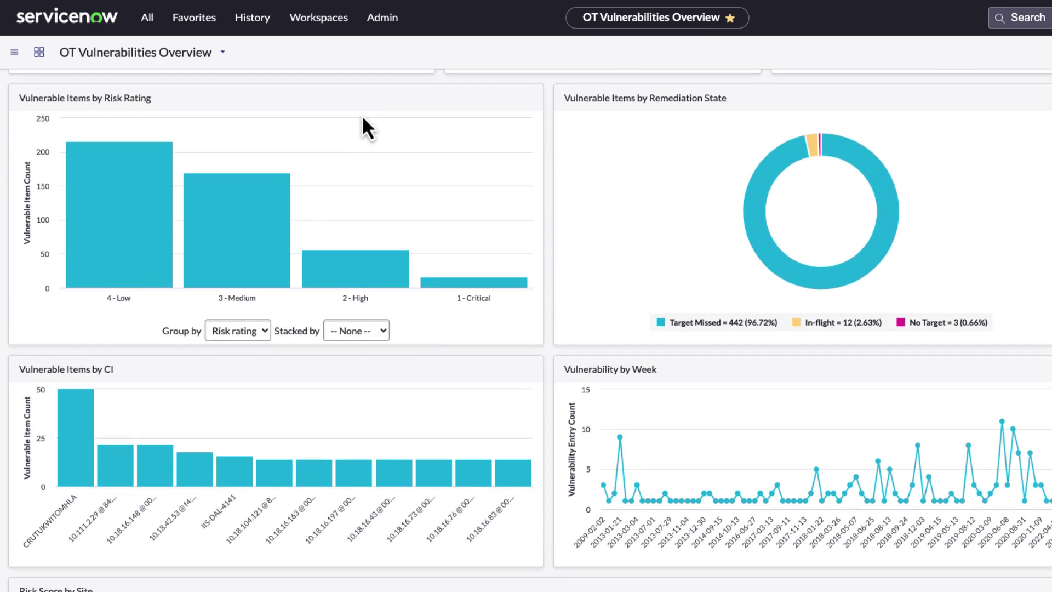
scroll(362, 117, "down", 2)
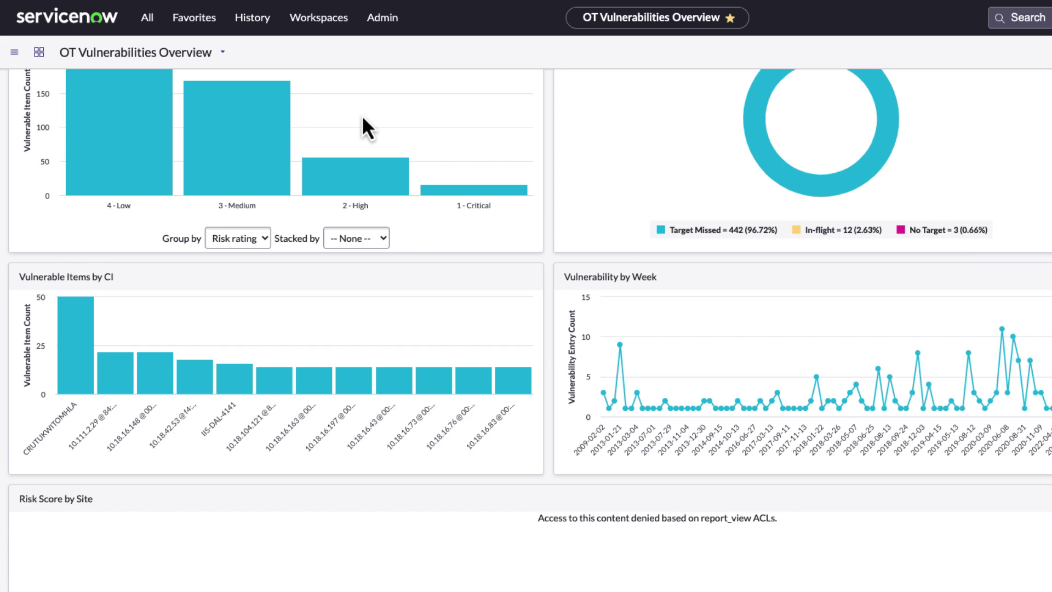
scroll(362, 114, "up", 5)
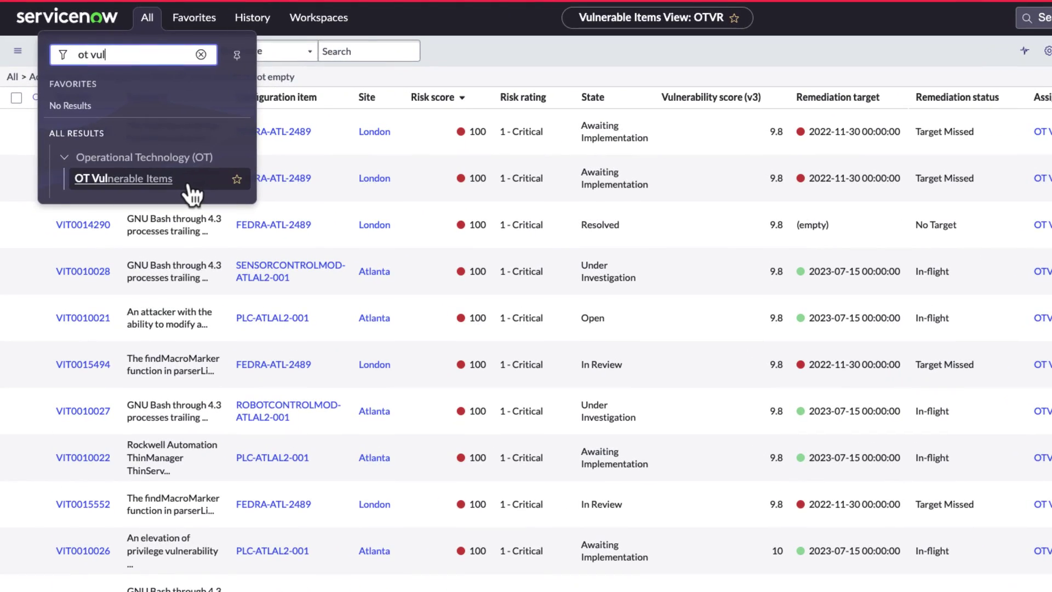
Bring up the Site column header's context menu in the OTVR Vulnerable Items list.
left_click(406, 18)
scroll(449, 107, "down", 1)
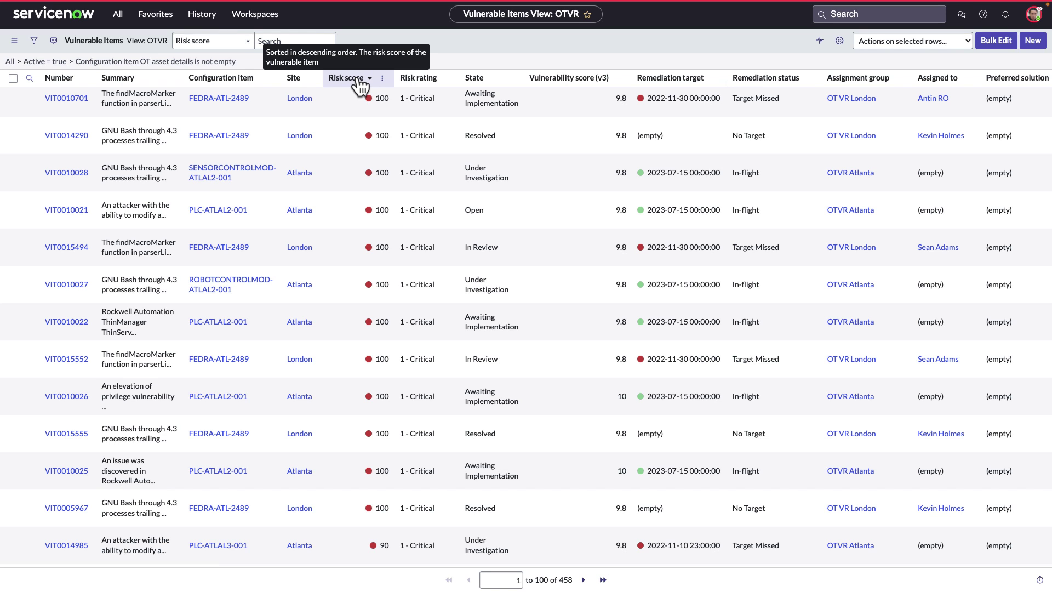
right_click(312, 78)
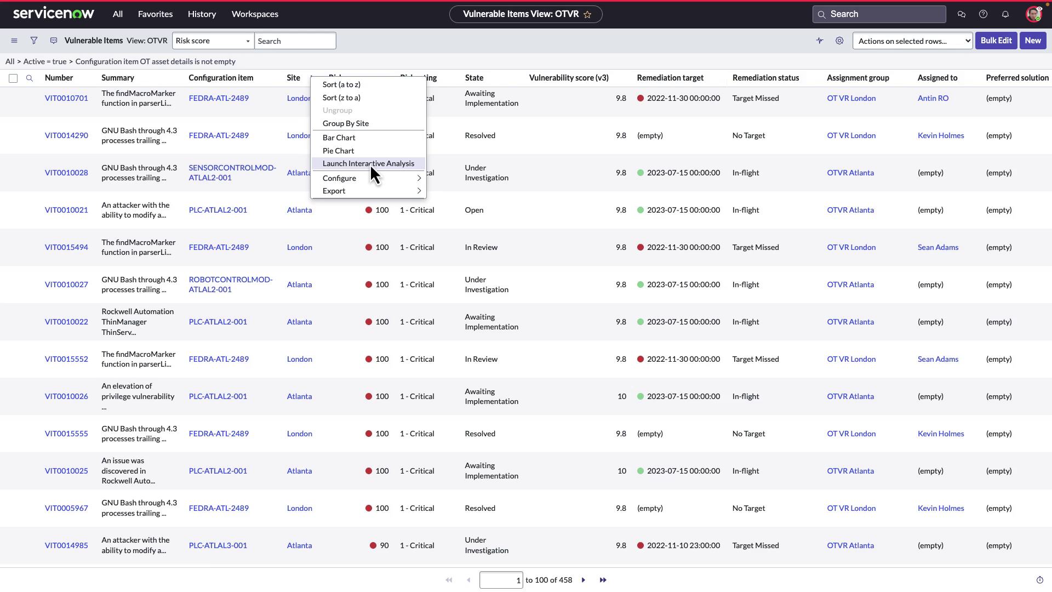
left_click(370, 163)
left_click(132, 82)
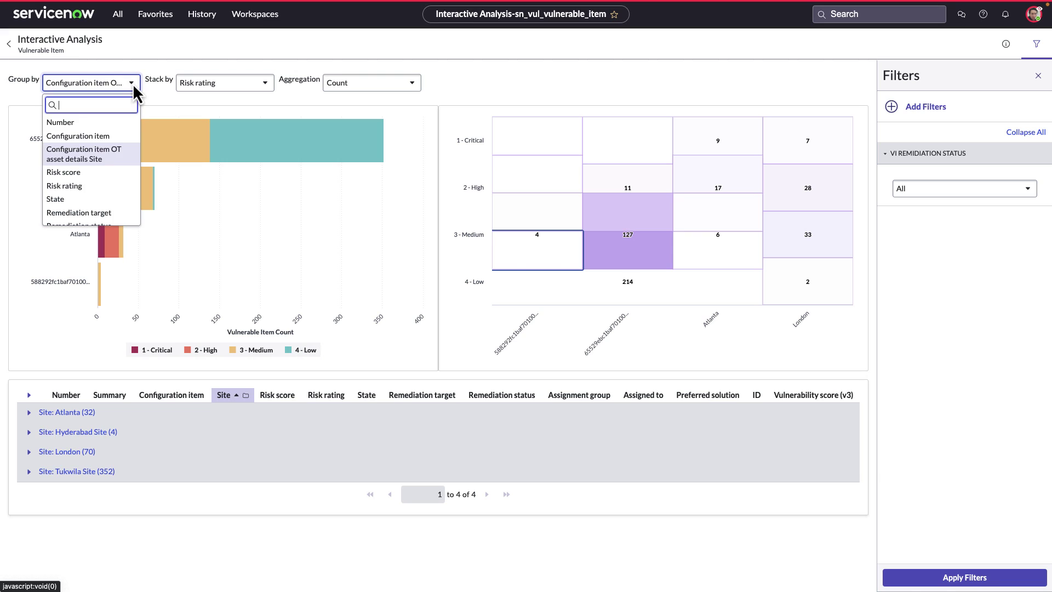
left_click(120, 157)
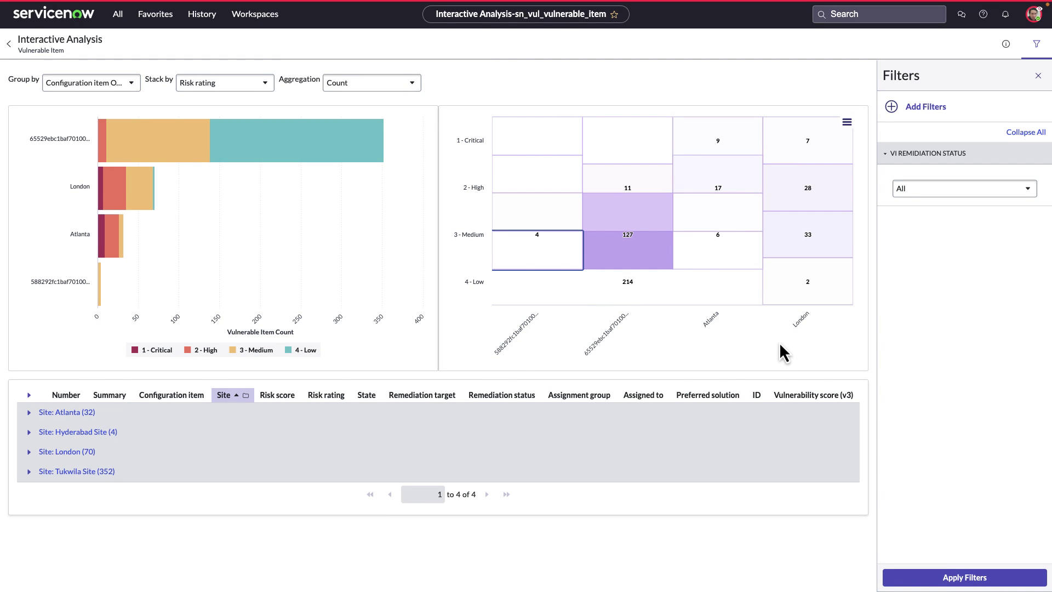
left_click(136, 87)
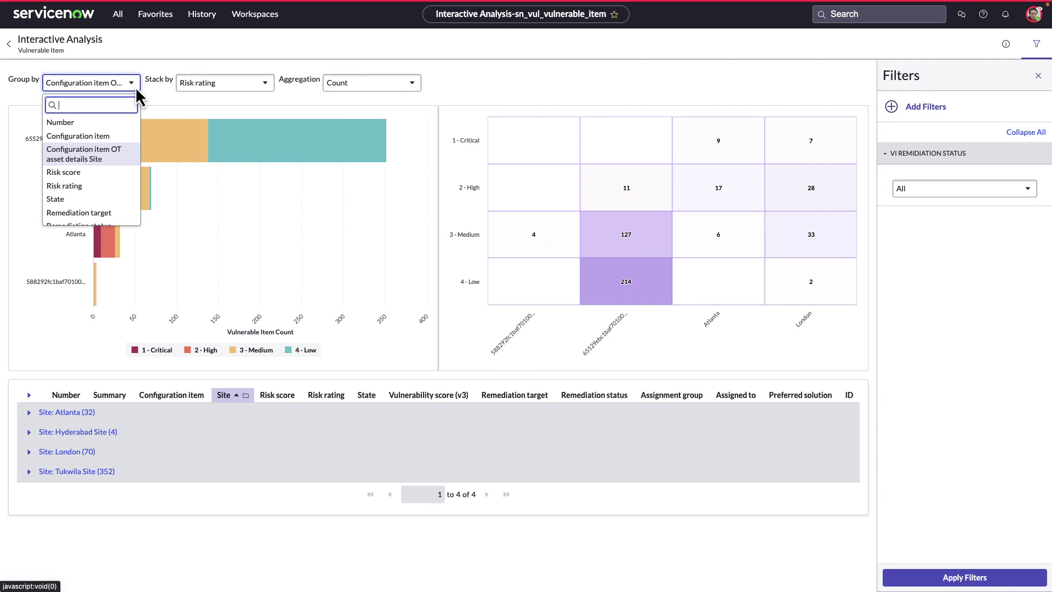
left_click(104, 197)
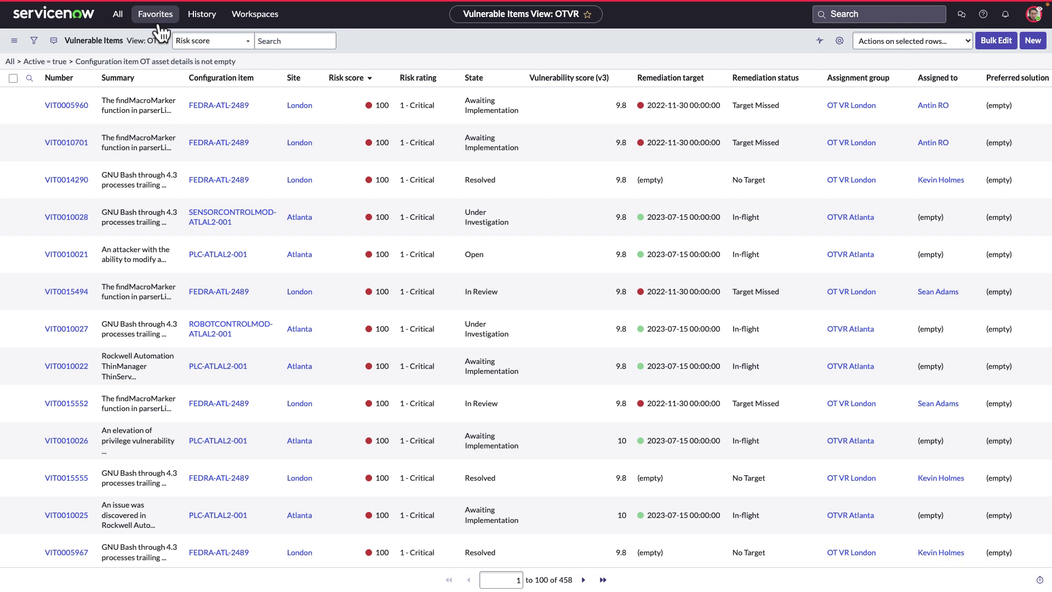
Open the Operational Technology Workspace home from Favorites with Atlanta as the site.
left_click(159, 21)
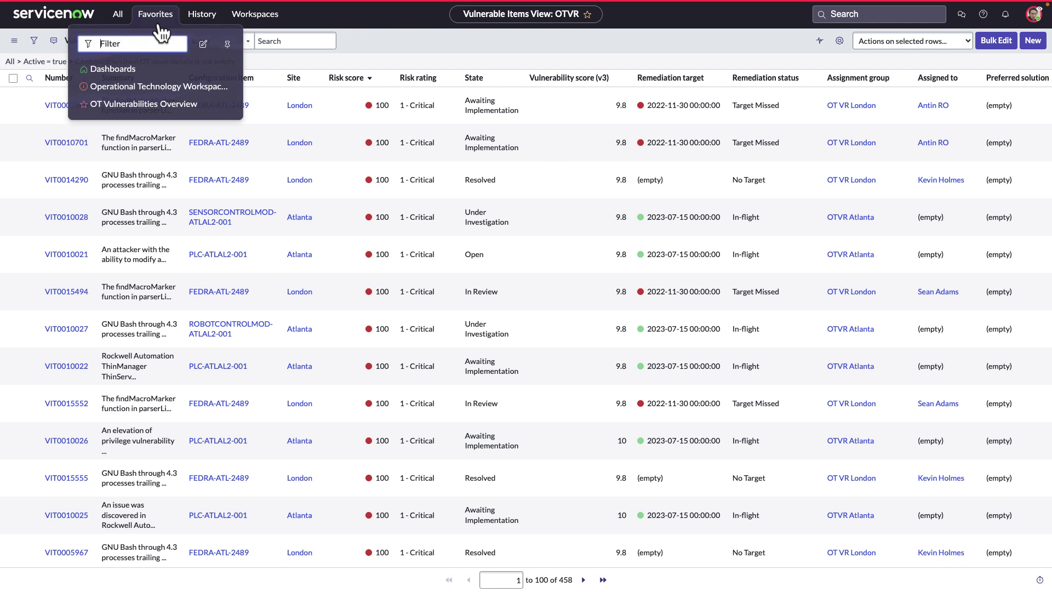
left_click(151, 88)
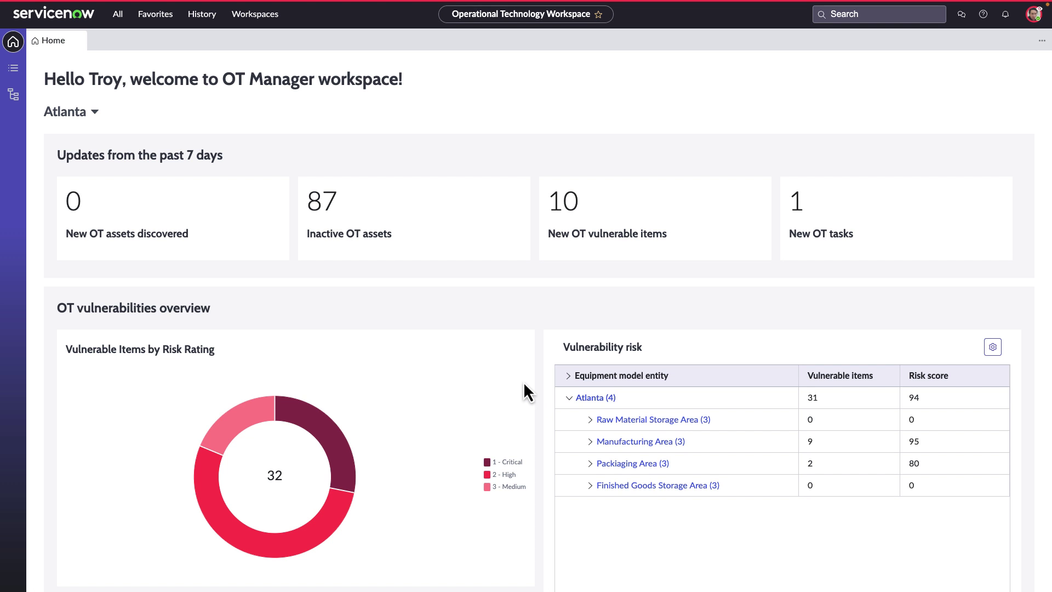
left_click(93, 112)
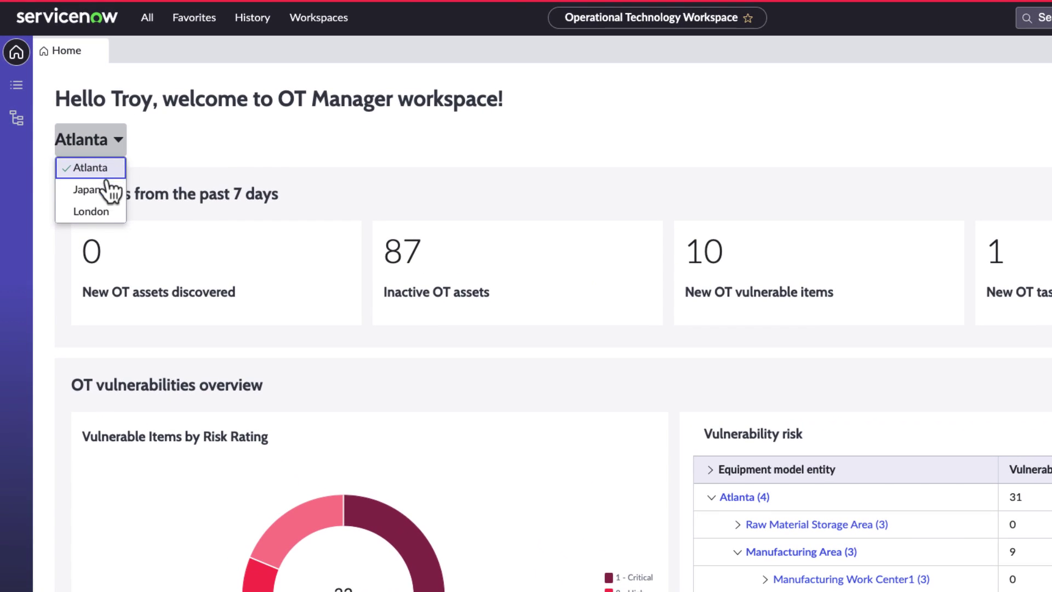
left_click(99, 168)
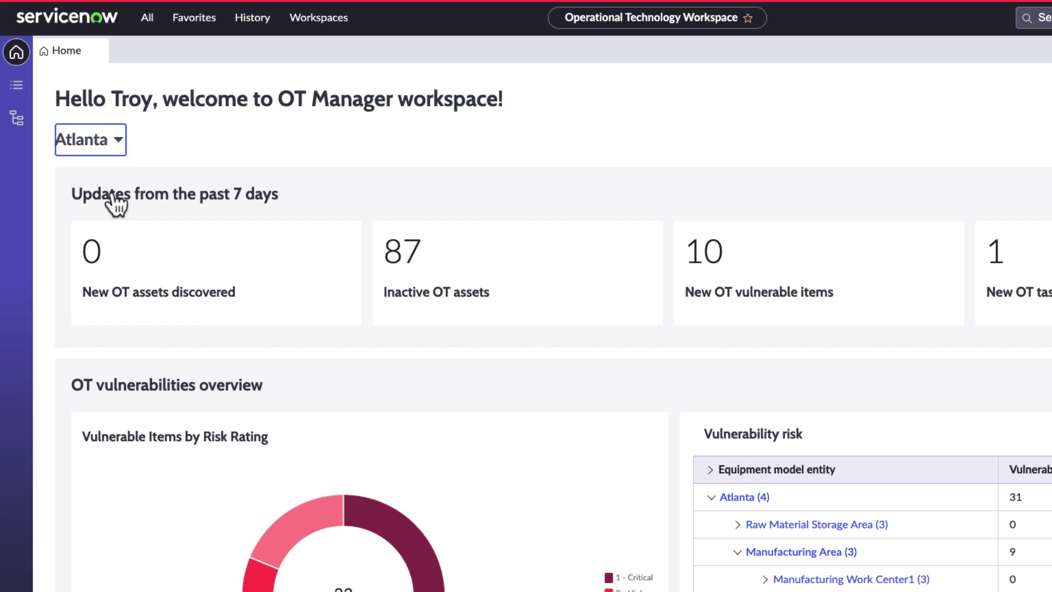
Expand Manufacturing Work Center2 in the vulnerability risk table to show Assembly Line2 and Forging Line2.
scroll(257, 515, "down", 1)
scroll(257, 509, "down", 1)
mouse_move(423, 483)
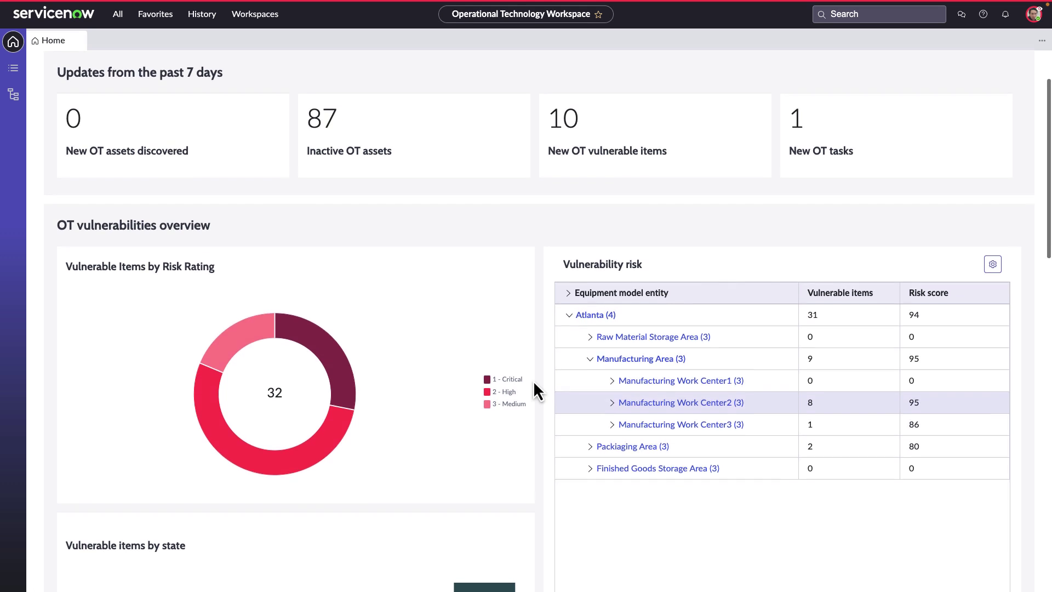
scroll(667, 475, "down", 1)
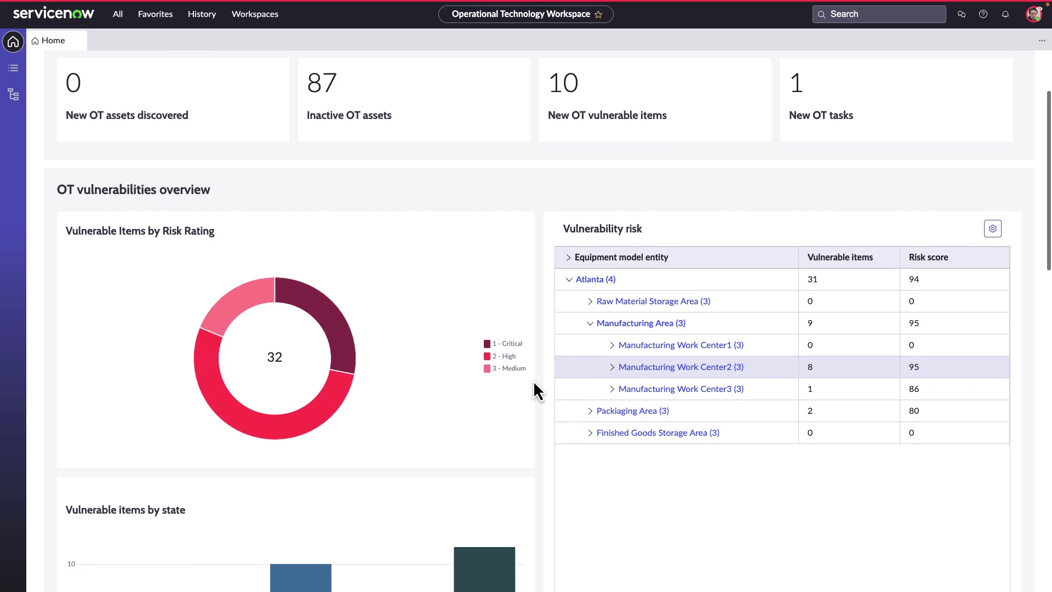
scroll(533, 380, "down", 1)
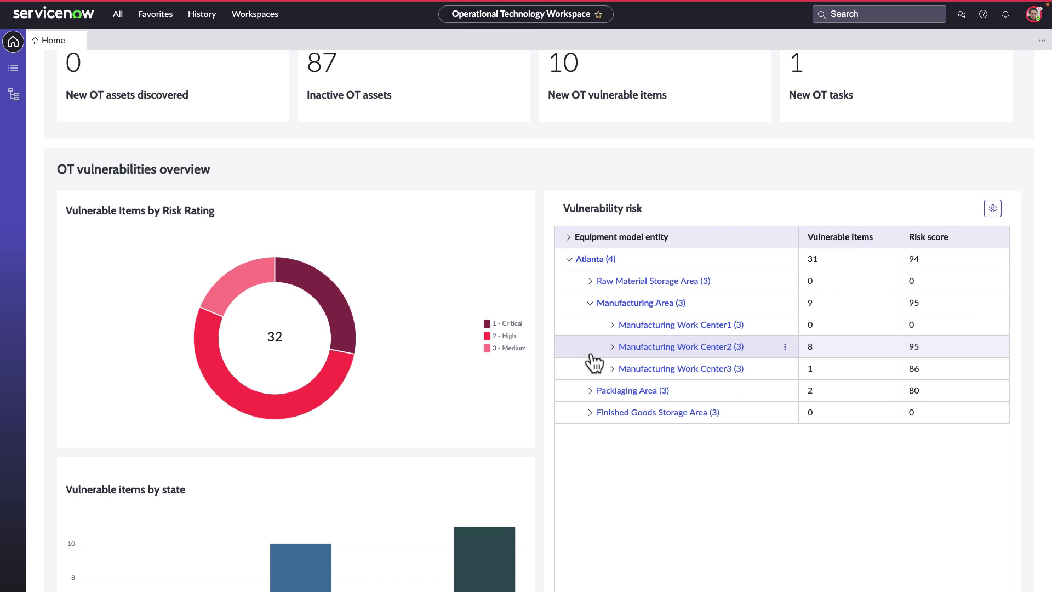
scroll(594, 363, "up", 1)
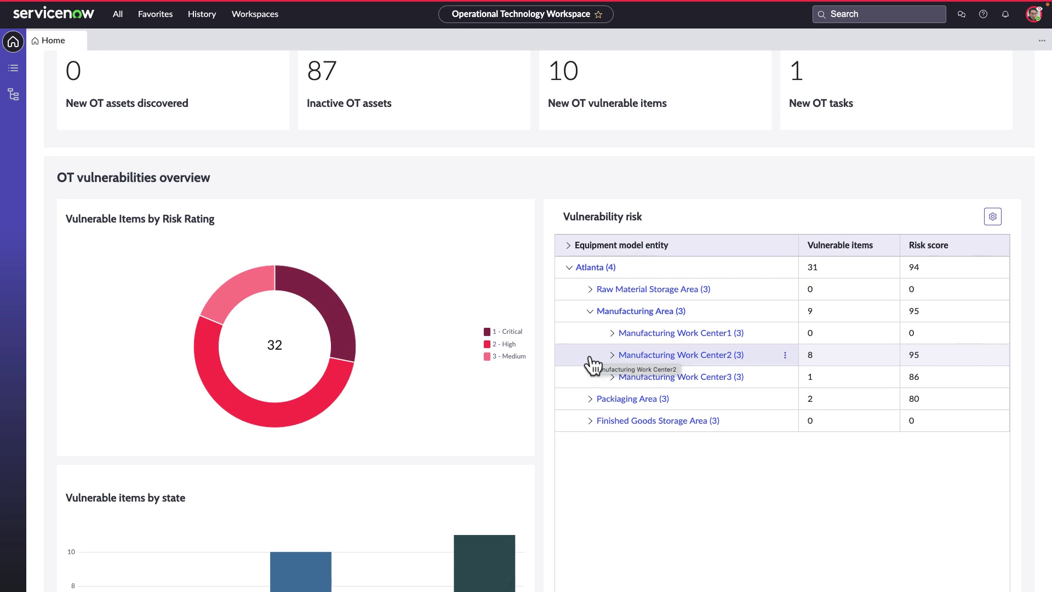
left_click(590, 311)
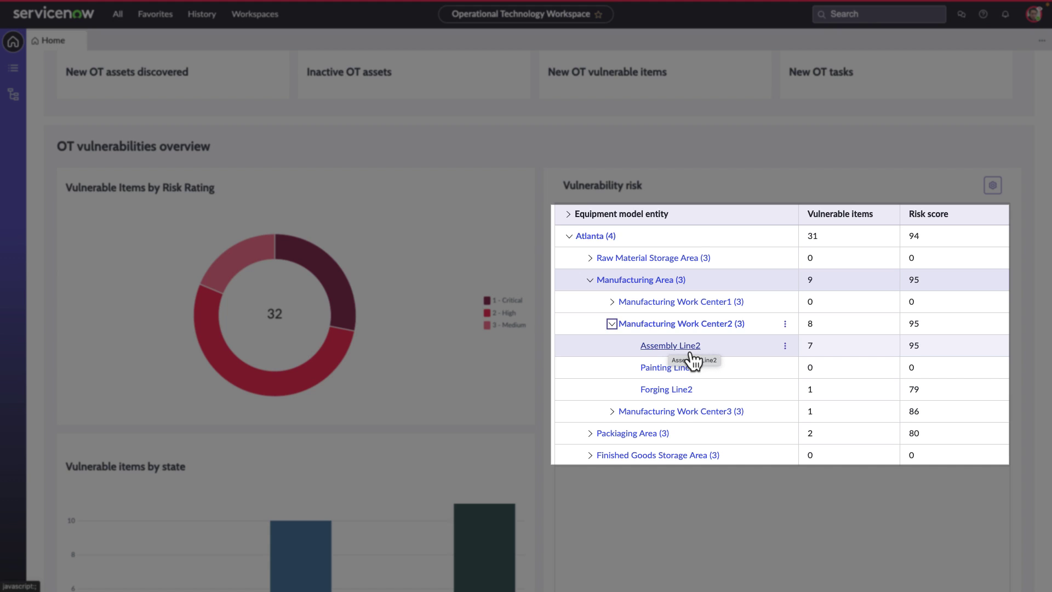
Open the Assembly Line2 record and show its Vulnerable Items list.
left_click(692, 353)
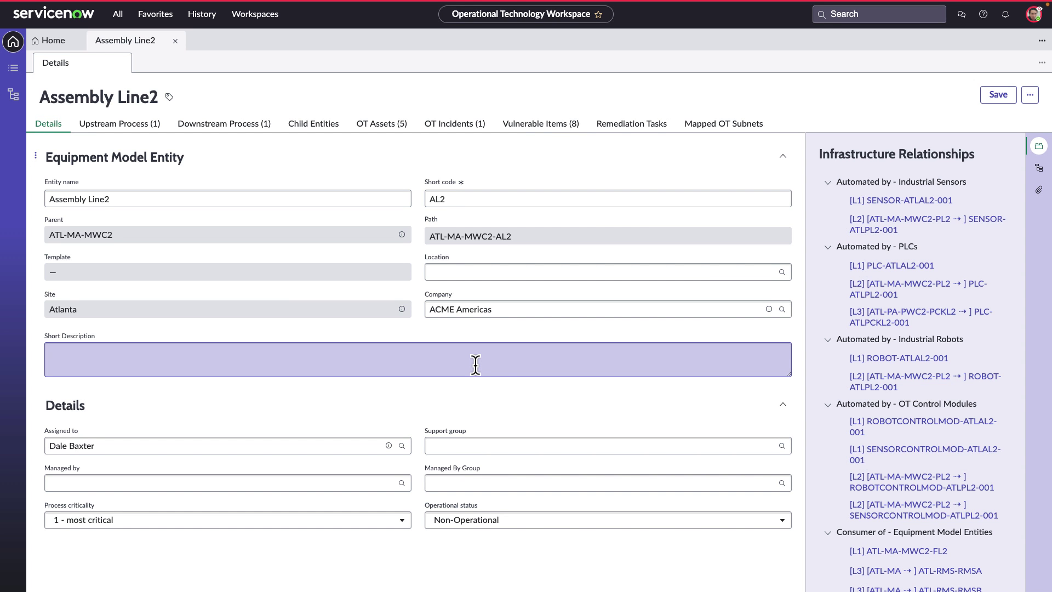
left_click(542, 125)
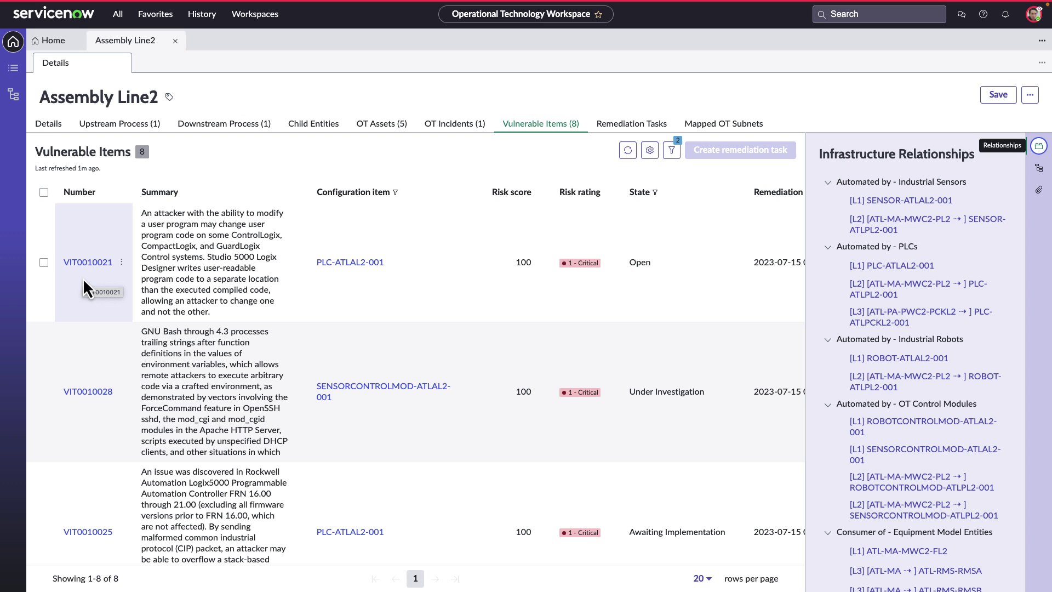
scroll(83, 278, "down", 2)
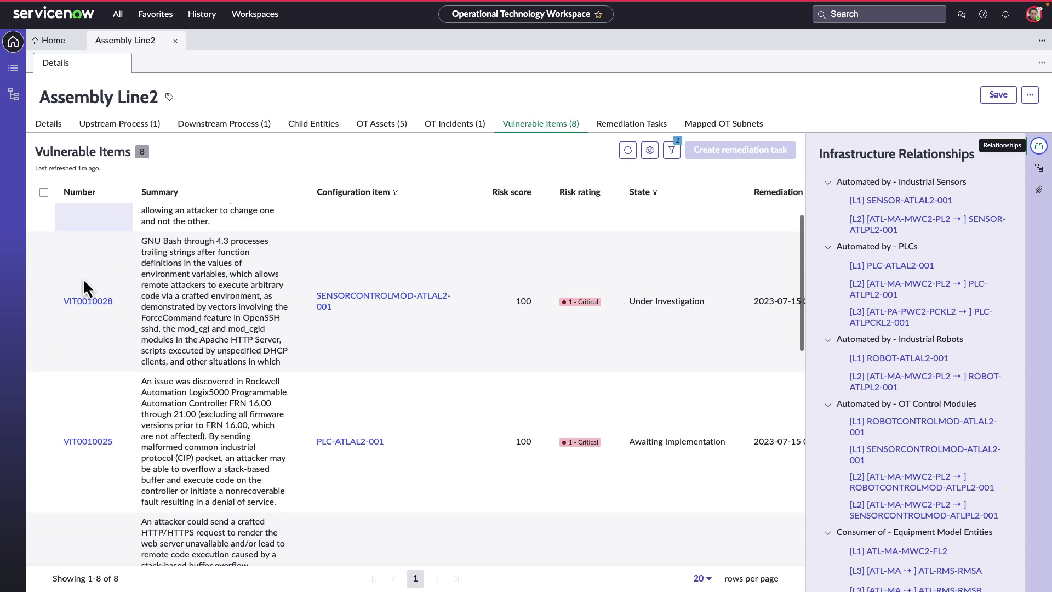
Move VIT0010021 to Under Investigation, then Awaiting Implementation, and select it for remediation.
left_click(1030, 96)
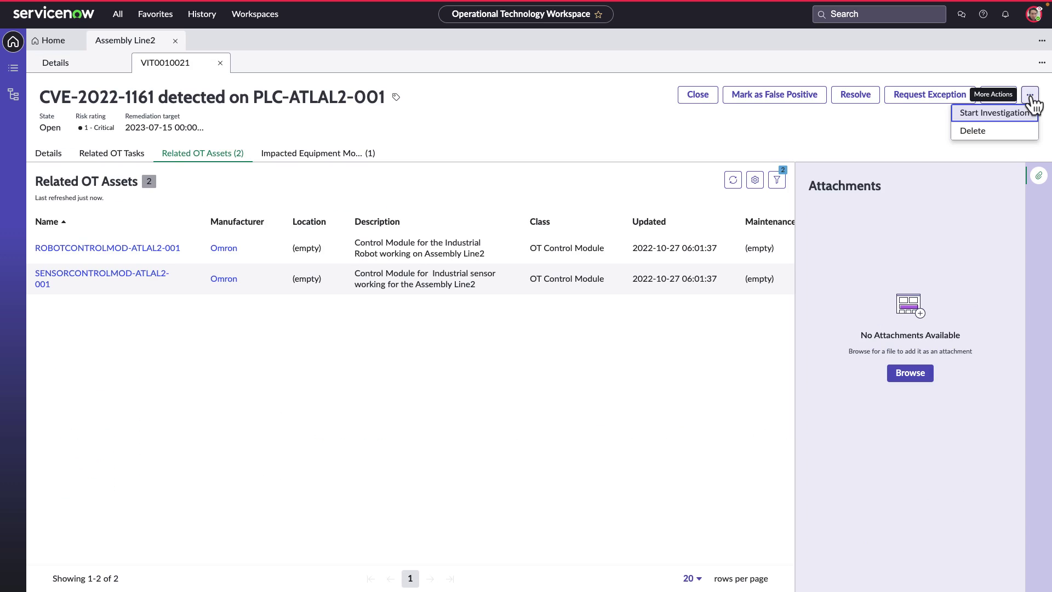
left_click(1010, 116)
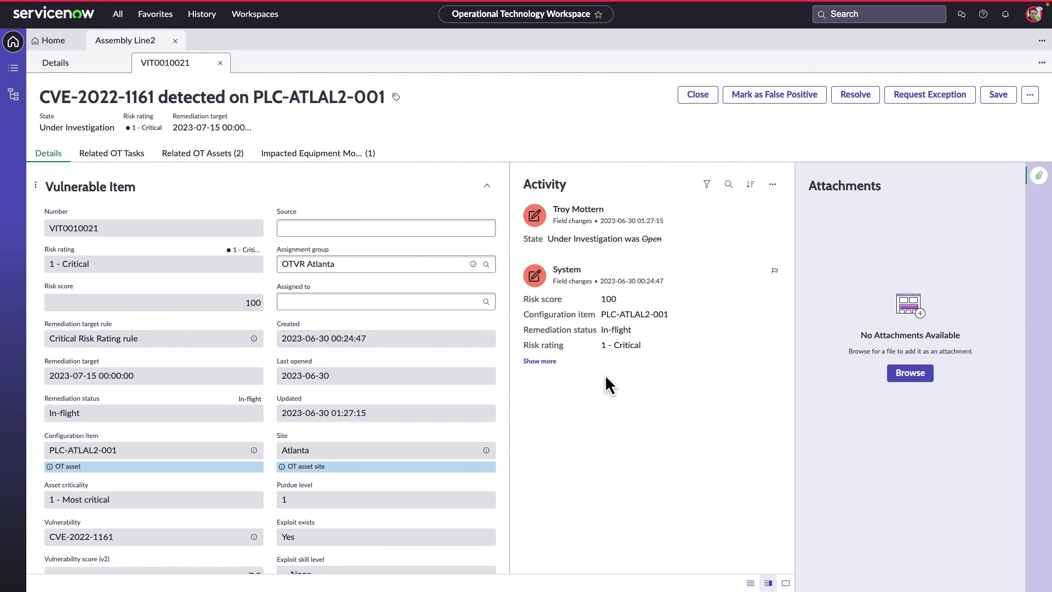
left_click(1029, 99)
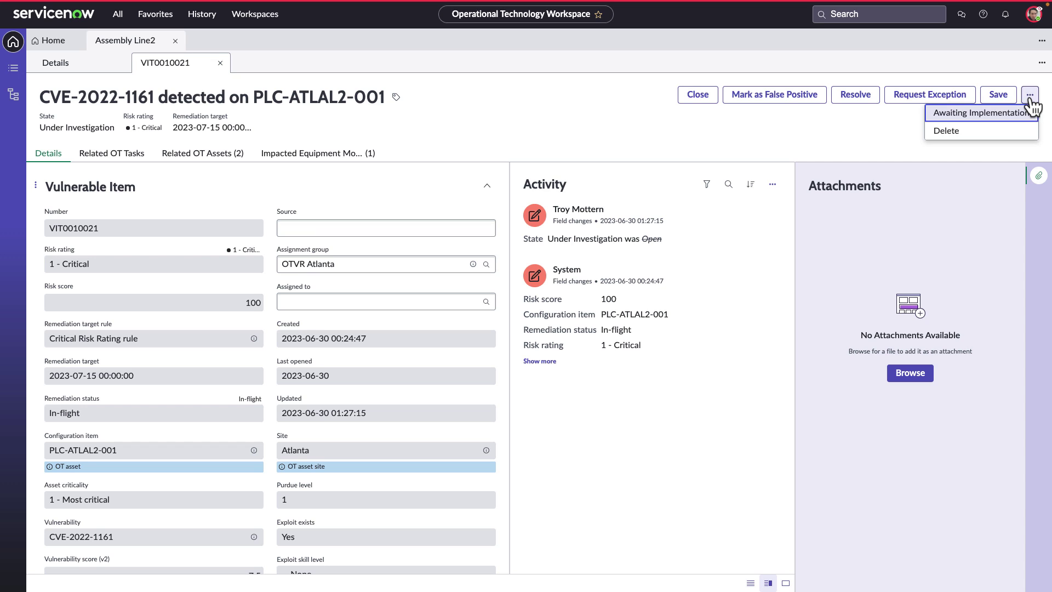
left_click(1000, 114)
left_click(44, 261)
scroll(51, 362, "down", 1)
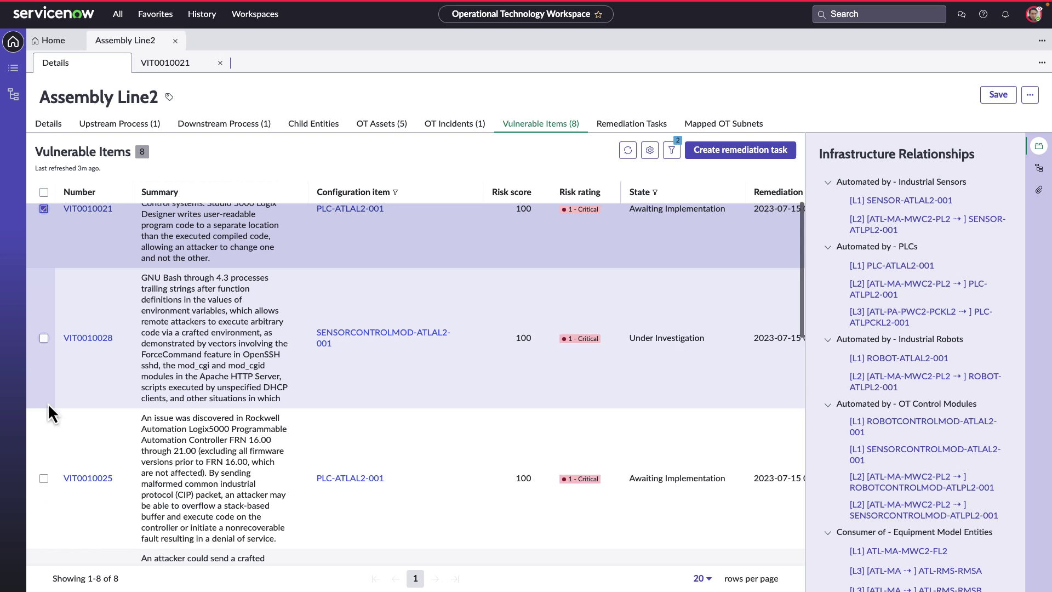
Select VIT0010025 and VIT0010022 and create a remediation task from the chosen items.
left_click(44, 478)
scroll(43, 480, "down", 4)
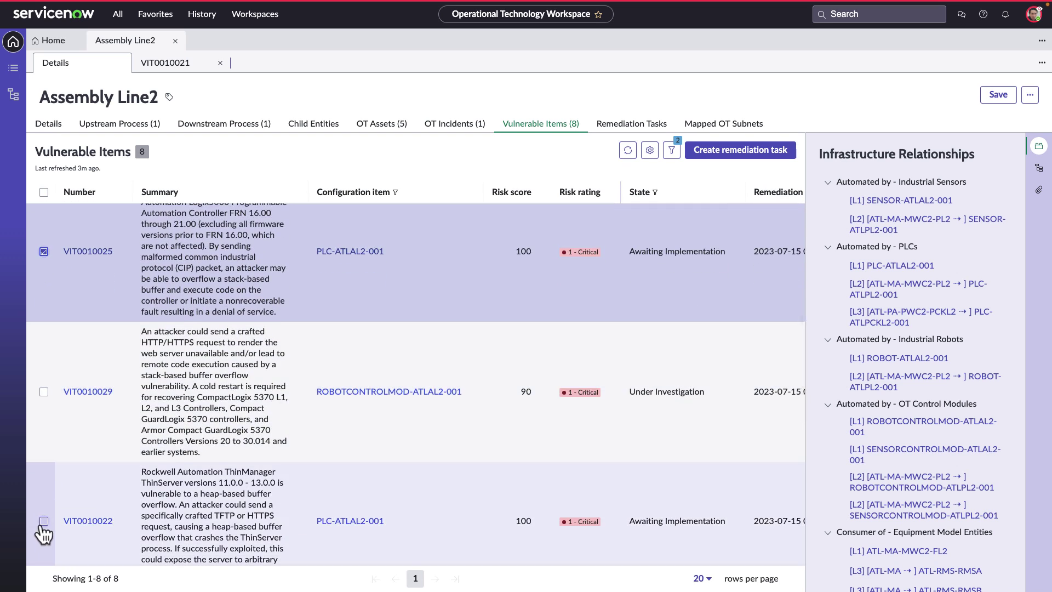
left_click(44, 541)
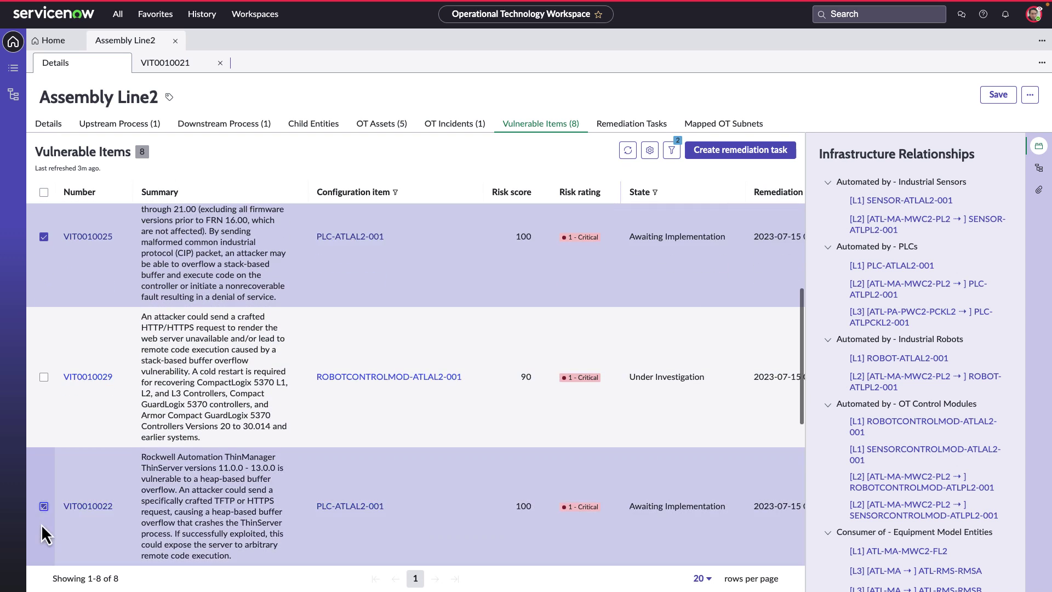
left_click(701, 156)
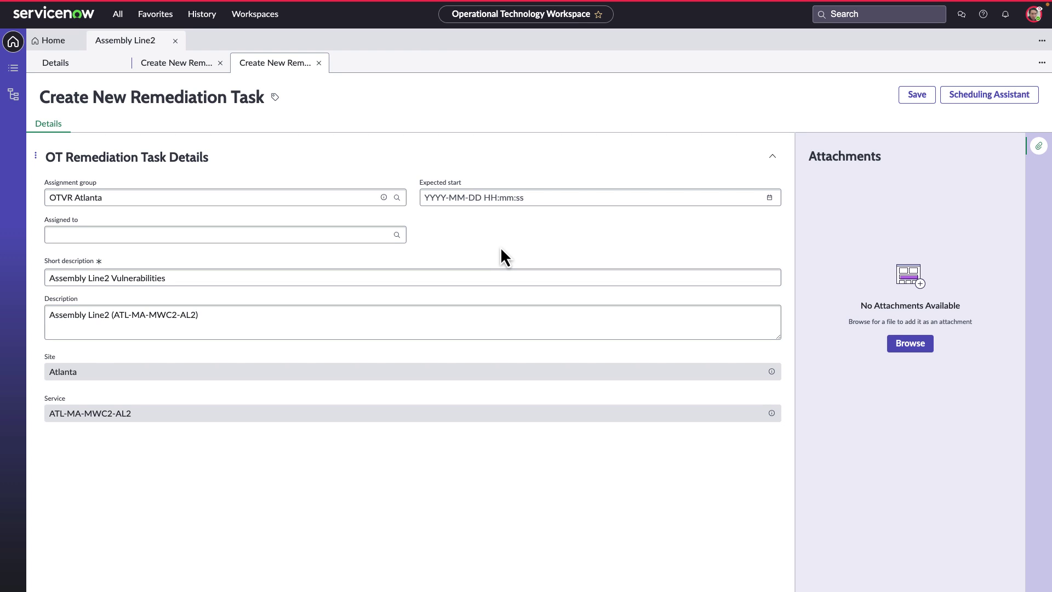
Schedule the task for Saturday 22 July 2023 at 5 PM via Scheduling Assistant and save it.
left_click(972, 101)
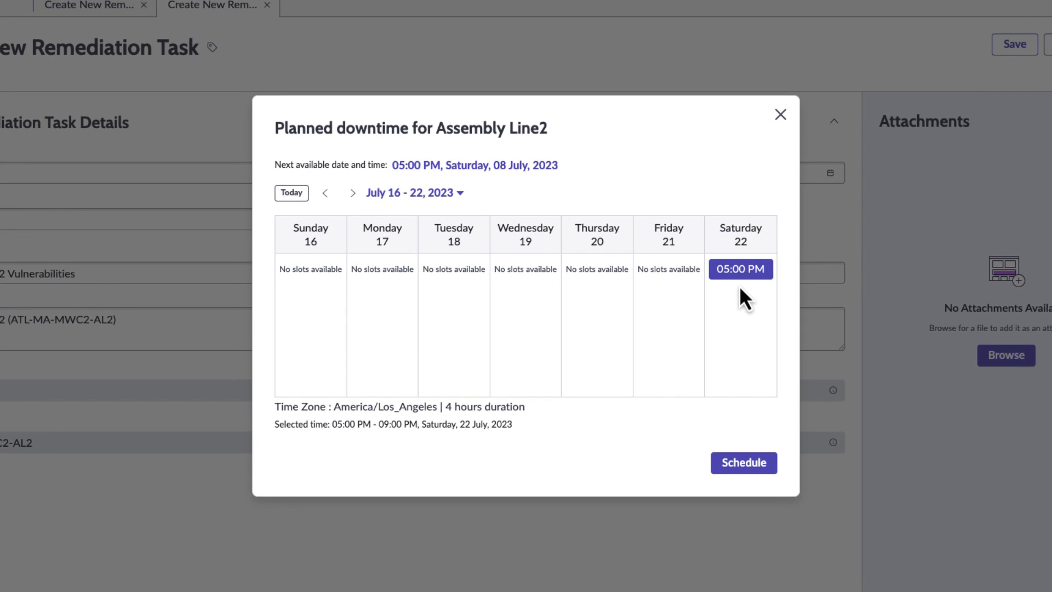
left_click(729, 464)
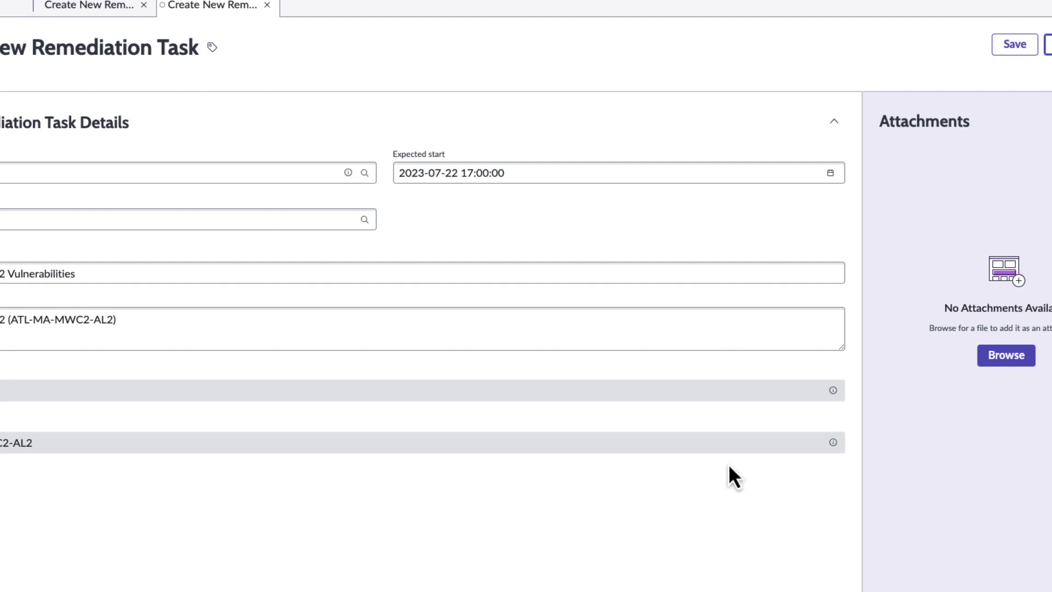
left_click(1014, 48)
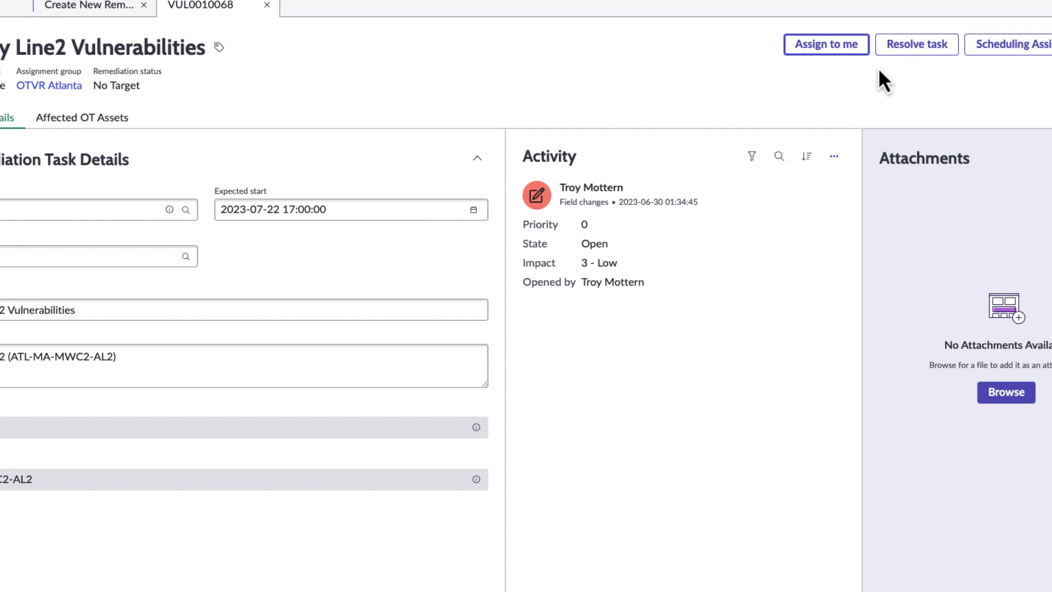
Assign task VUL0010068 to yourself and resolve it with the note 'patch is applying'.
left_click(826, 48)
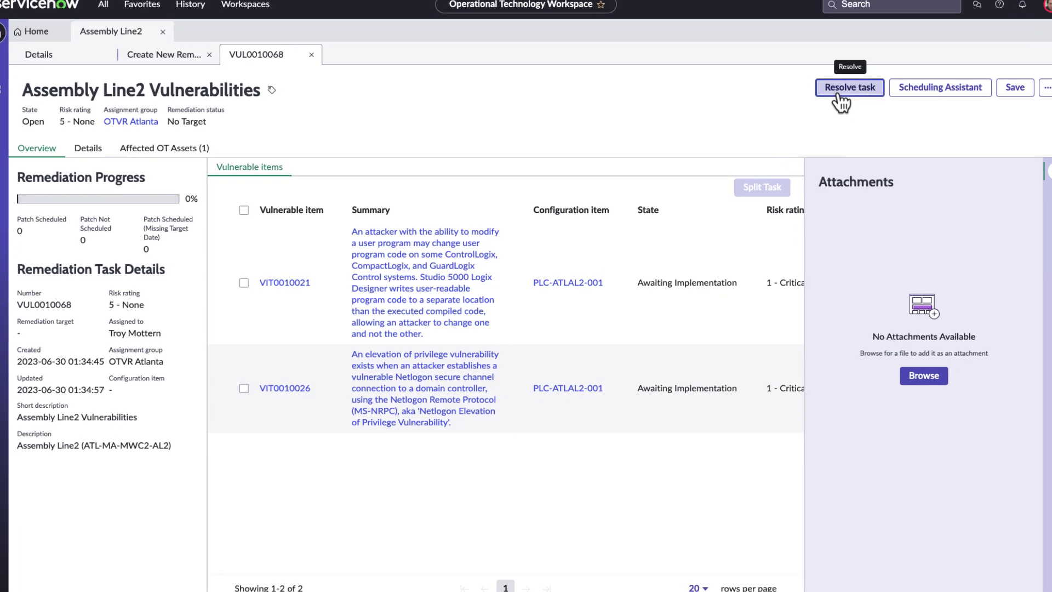
left_click(838, 92)
type("patch is applying")
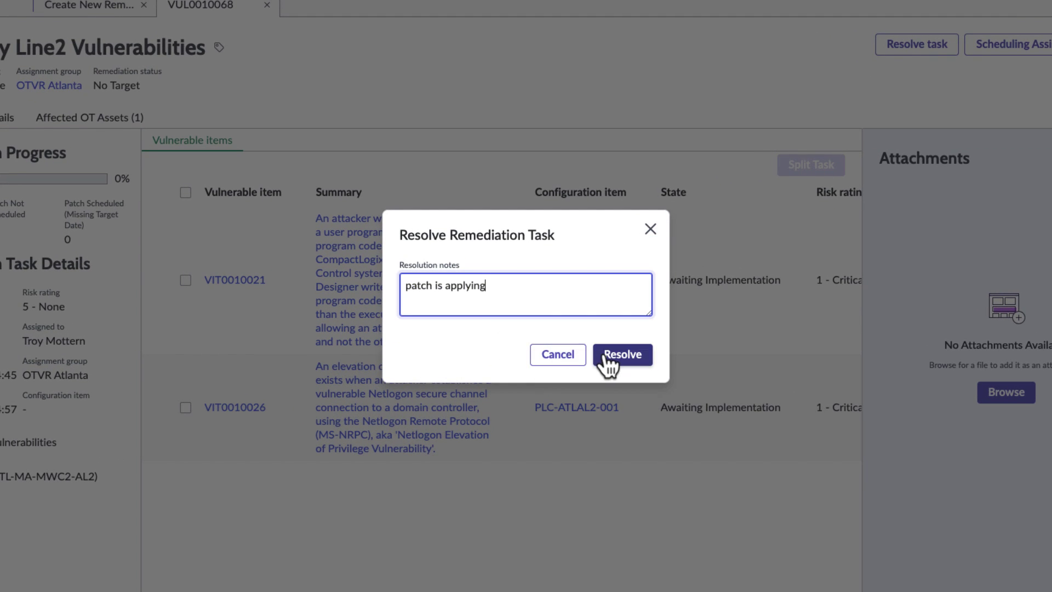
left_click(608, 359)
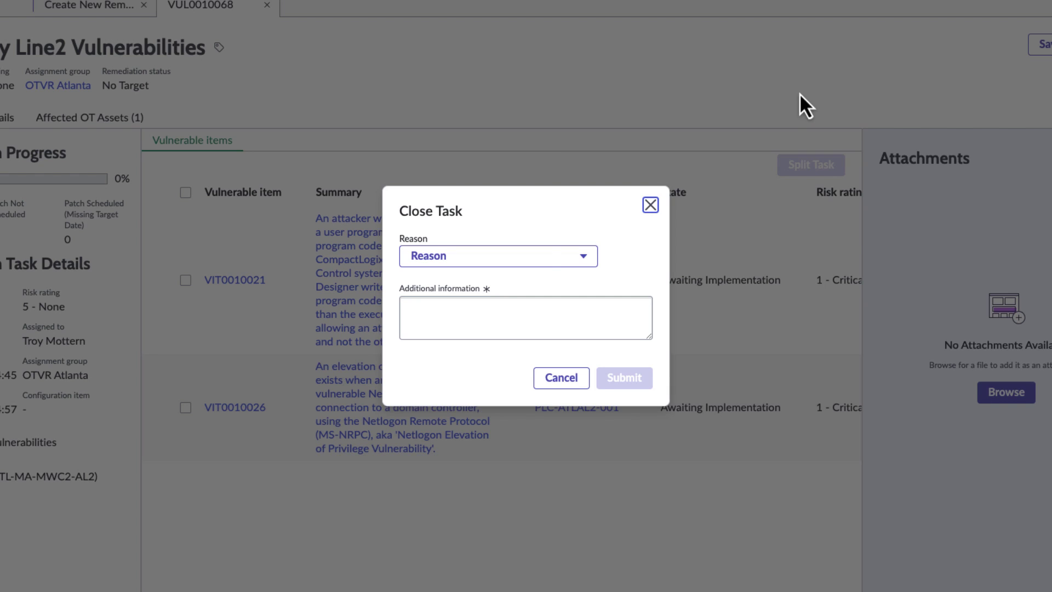
Close the task as Fixed with Exceptions, noting 'Patch applied , Assembly line 2 working'.
left_click(512, 261)
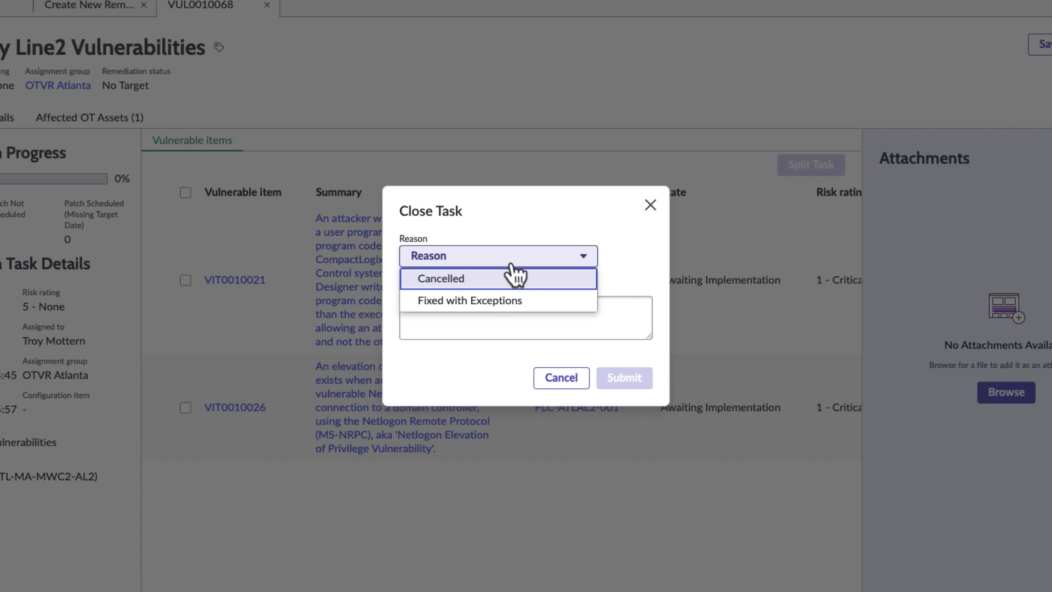
left_click(482, 301)
left_click(470, 310)
type("Patch applied , Assembly line 2 working")
left_click(629, 377)
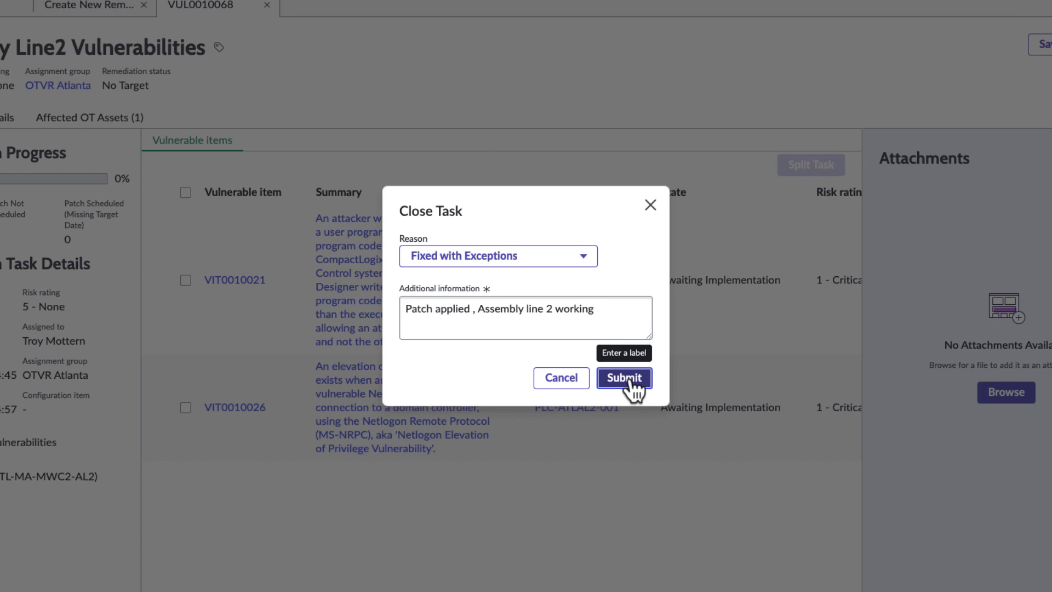